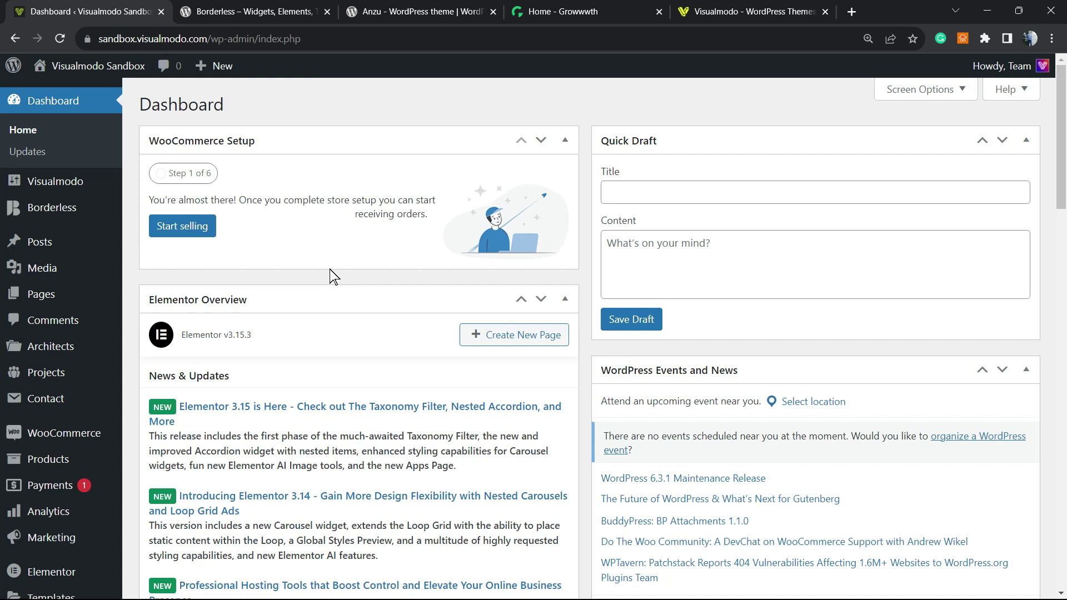
Collapse the Elementor Overview and Site Health Status widgets on the Dashboard
click(412, 292)
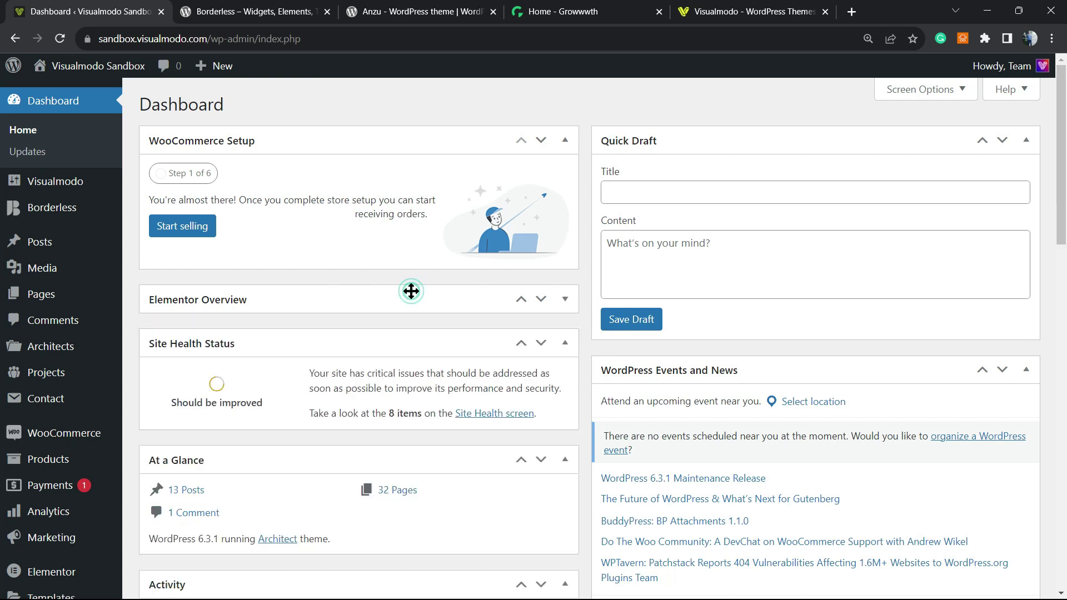
click(333, 332)
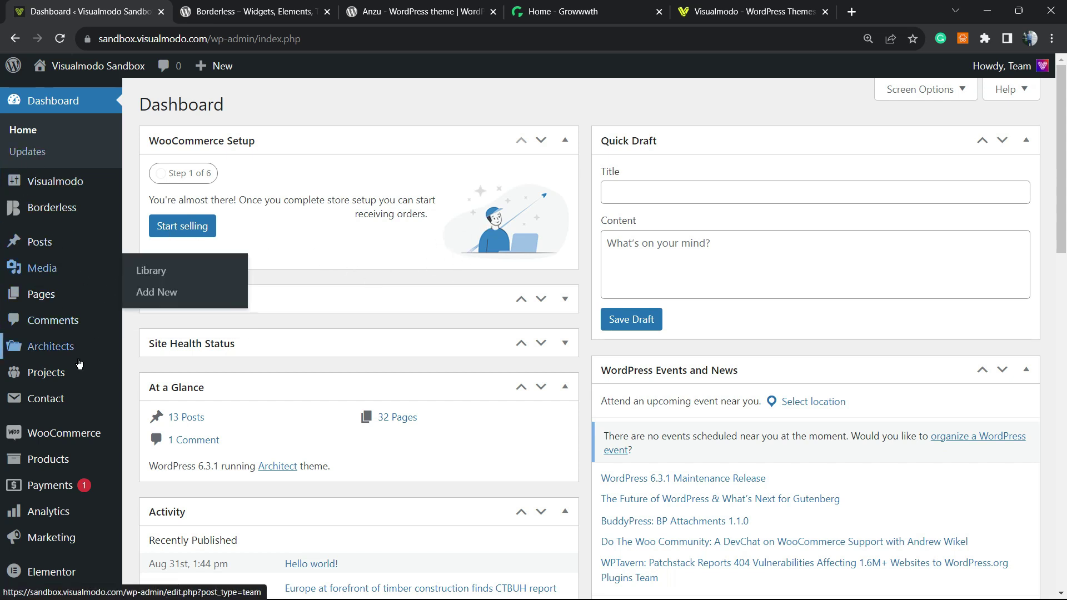
Search the plugin directory for 'Ad Refresh Control' from Plugins > Add New
scroll(53, 347, down, 2)
mouse_move(50, 520)
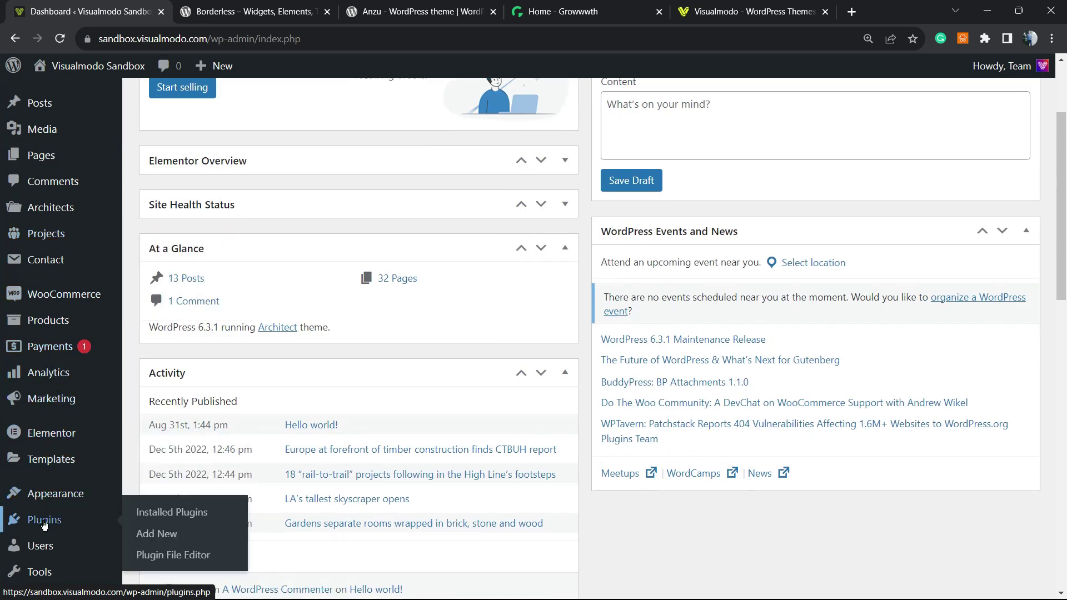
click(187, 541)
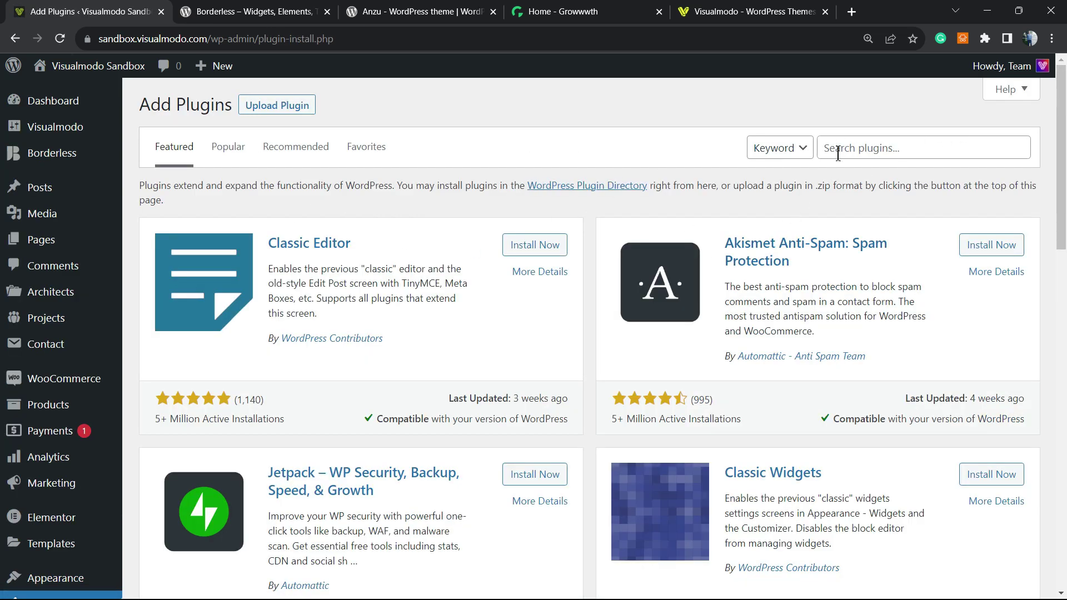
click(819, 149)
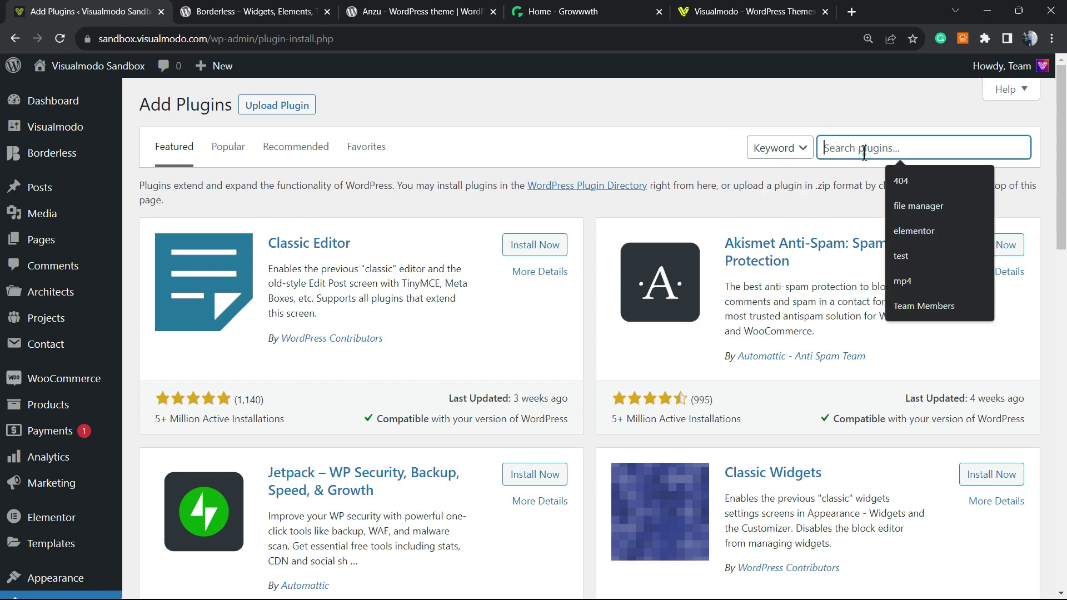
text(Ad Refresh Control)
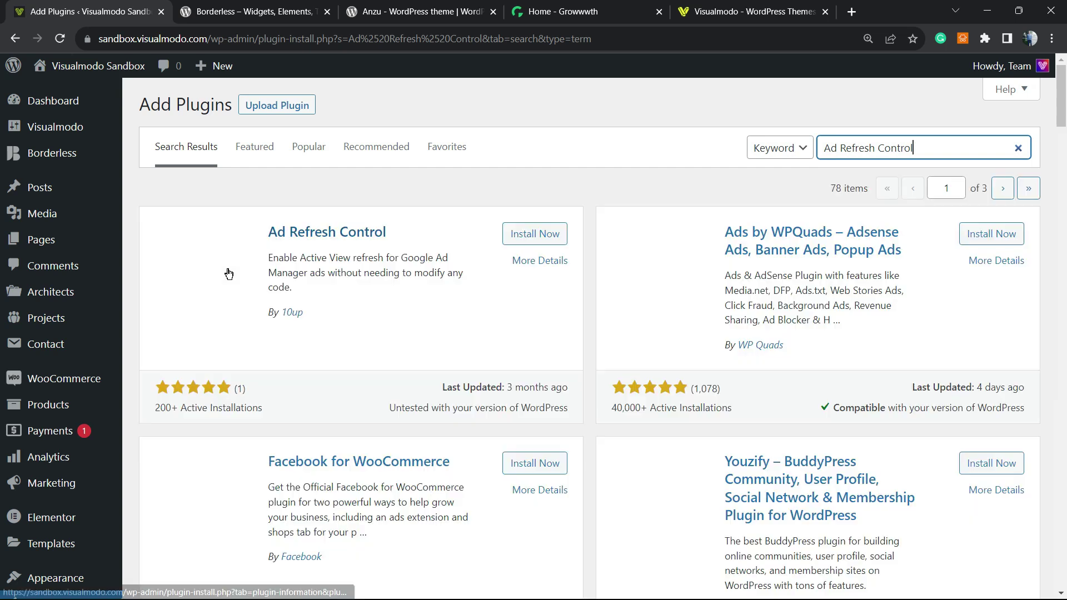
Install and activate the Ad Refresh Control plugin, version 1.1.2
click(336, 309)
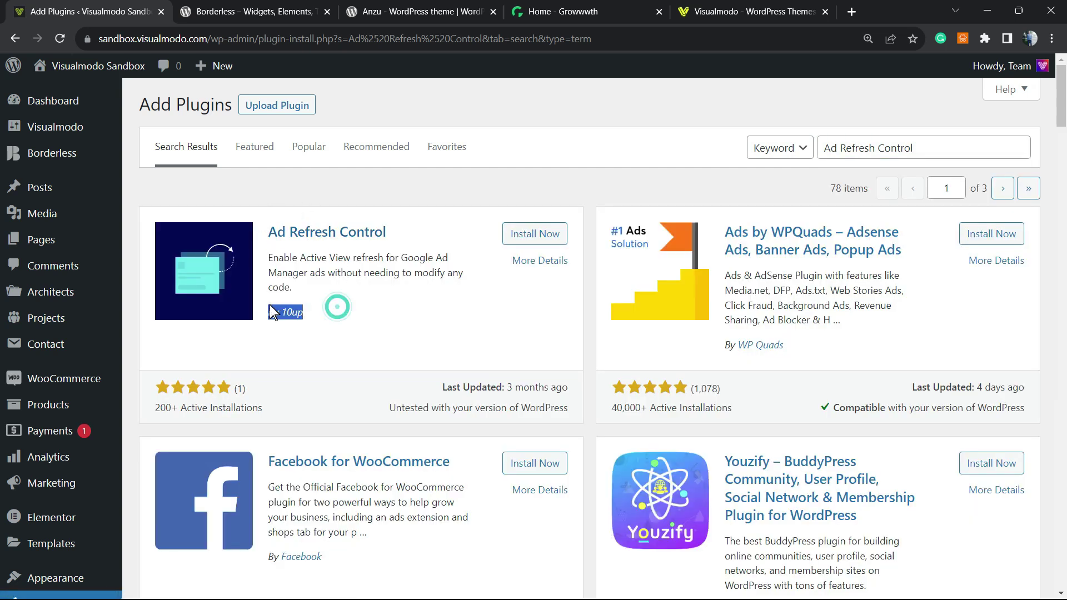
click(539, 234)
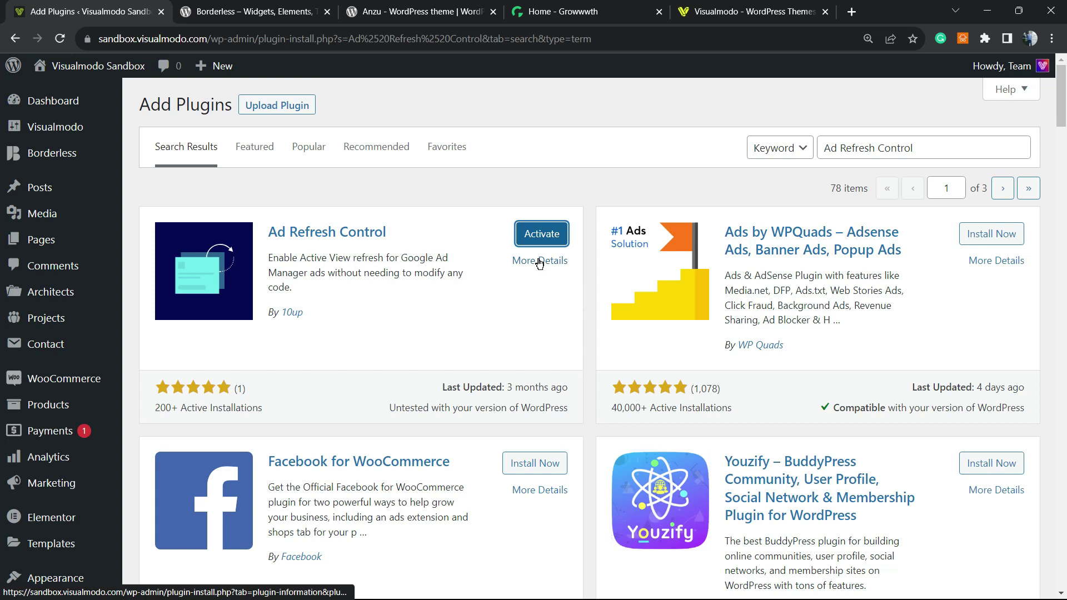
click(544, 236)
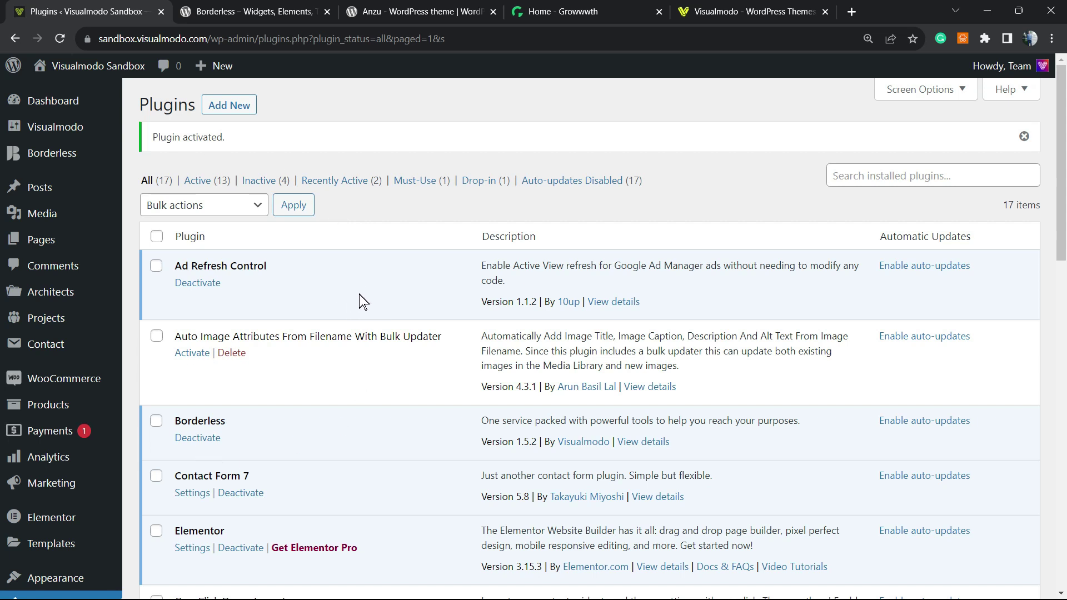
Open Settings > Ad Refresh Control, showing defaults of threshold 70, interval 30, and 10 maximum refreshes
scroll(174, 364, down, 3)
scroll(89, 345, down, 5)
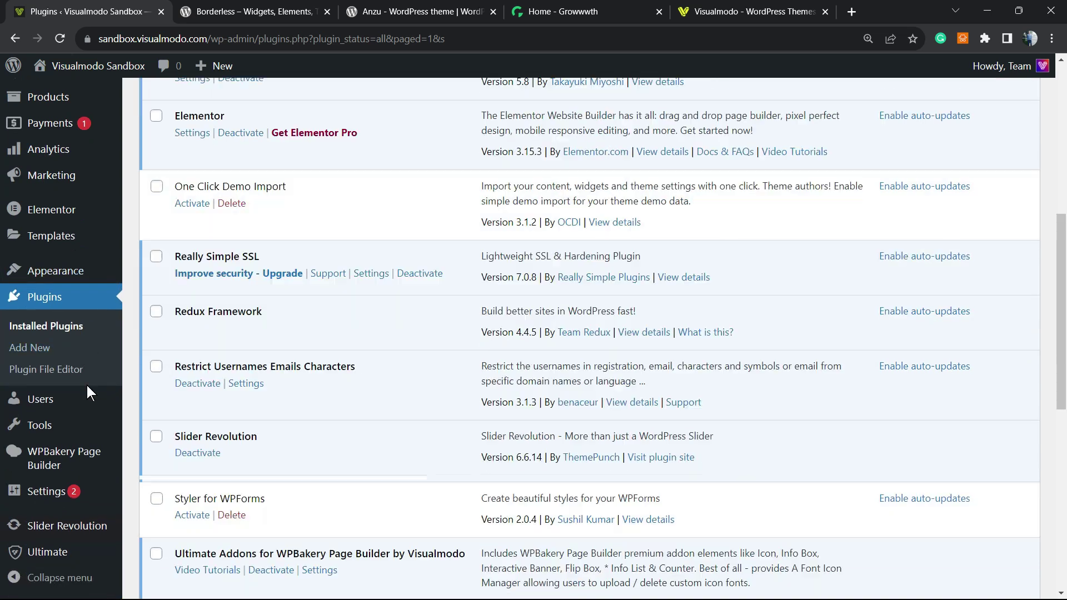
mouse_move(44, 489)
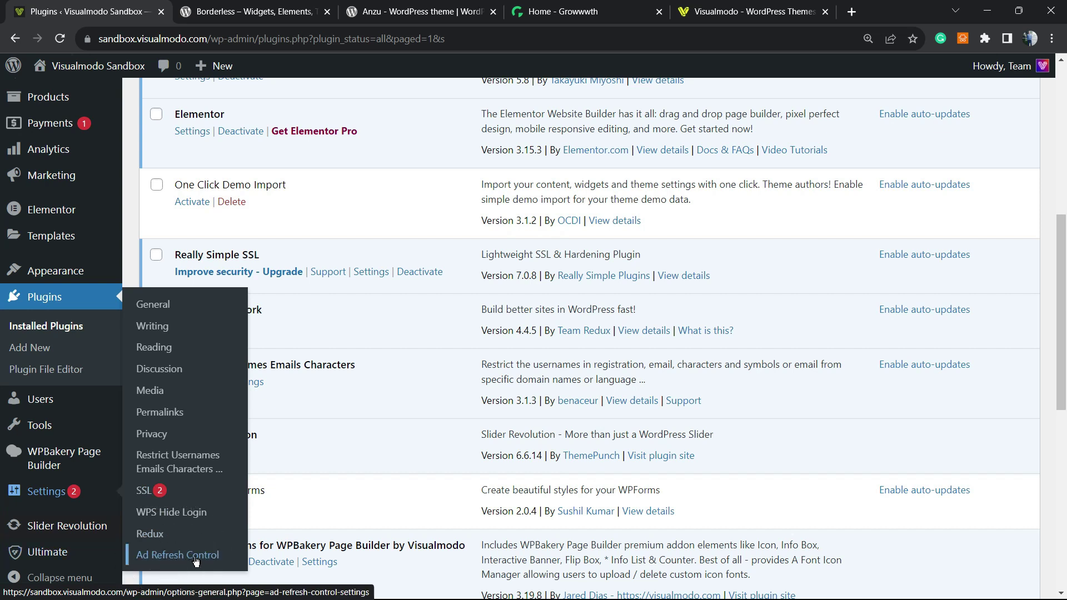
click(164, 556)
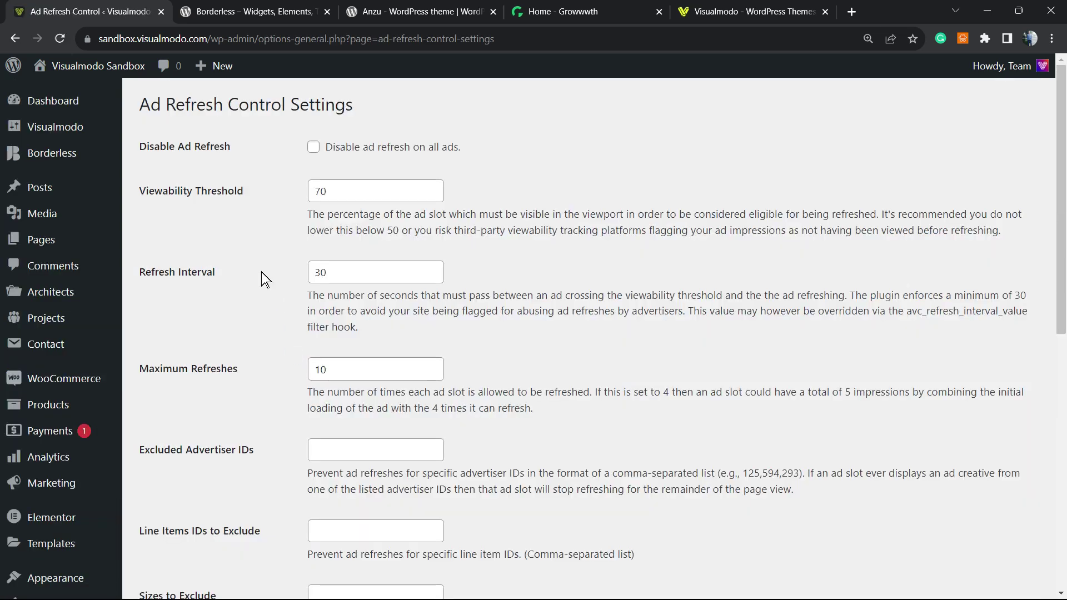
Zoom the page to 150% and toggle Disable Ad Refresh on, then back off
key(ctrl+plus)
key(ctrl+plus)
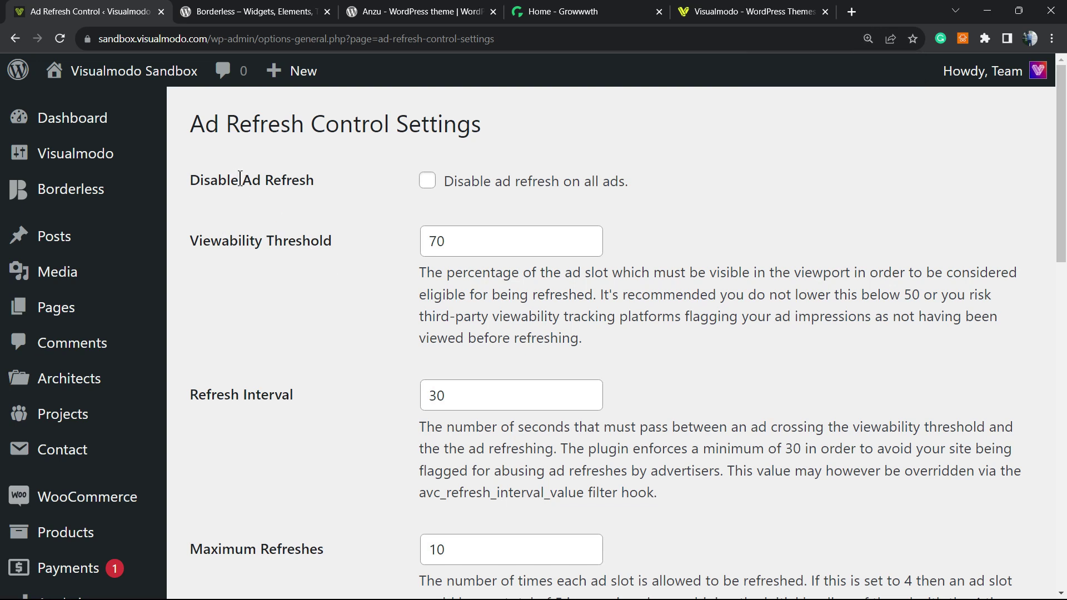
triple_click(273, 183)
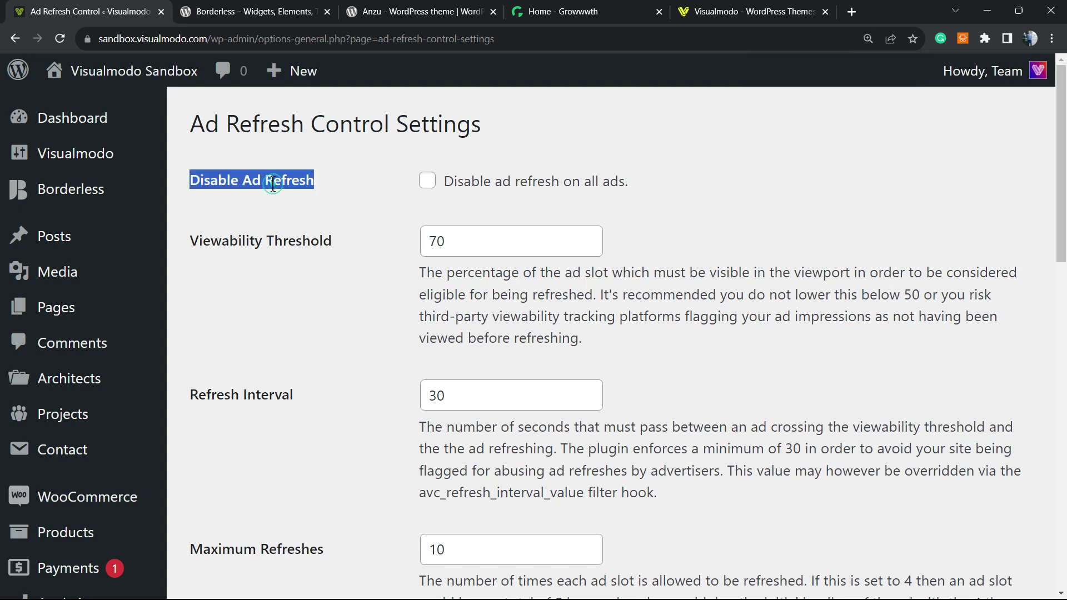
click(477, 188)
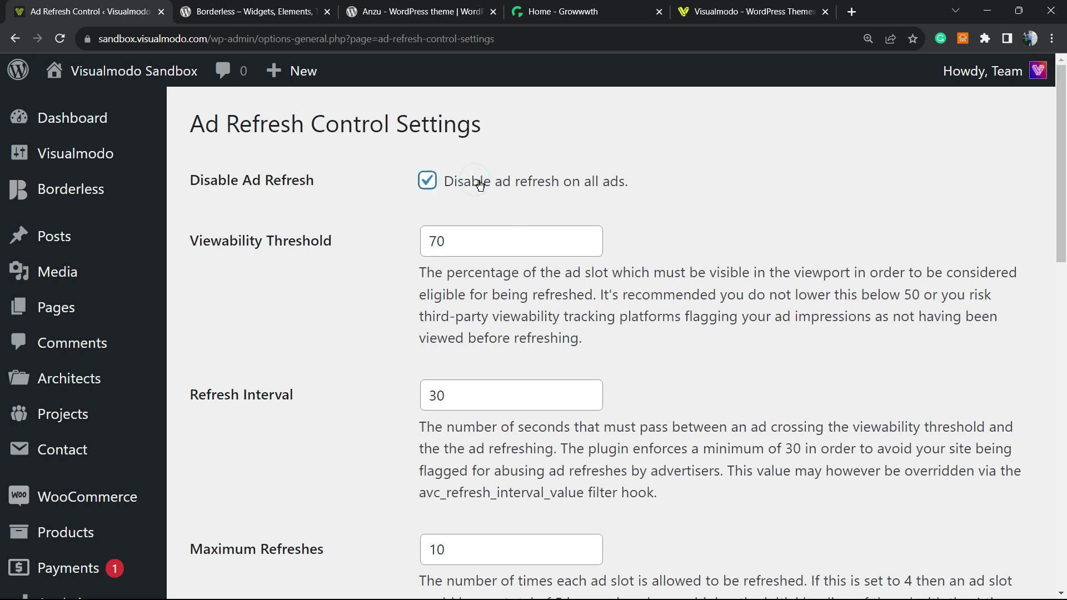
click(481, 184)
Change the Viewability Threshold from 70 to 80
click(503, 241)
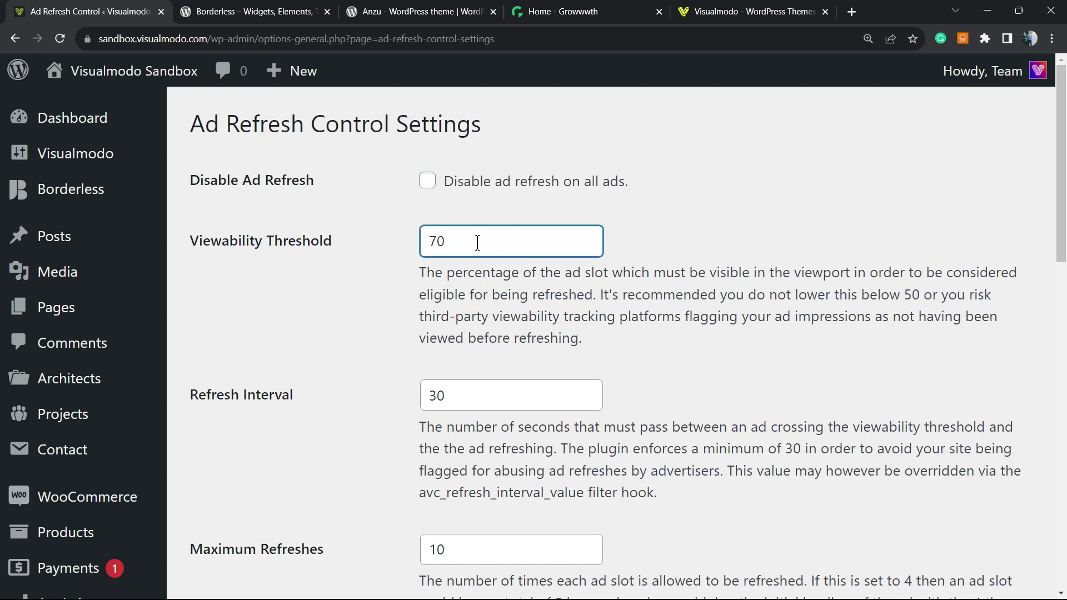
mouse_move(448, 238)
mouse_down()
mouse_move(395, 240)
mouse_move(434, 243)
mouse_up()
key(BackSpace)
text(80)
scroll(344, 311, down, 2)
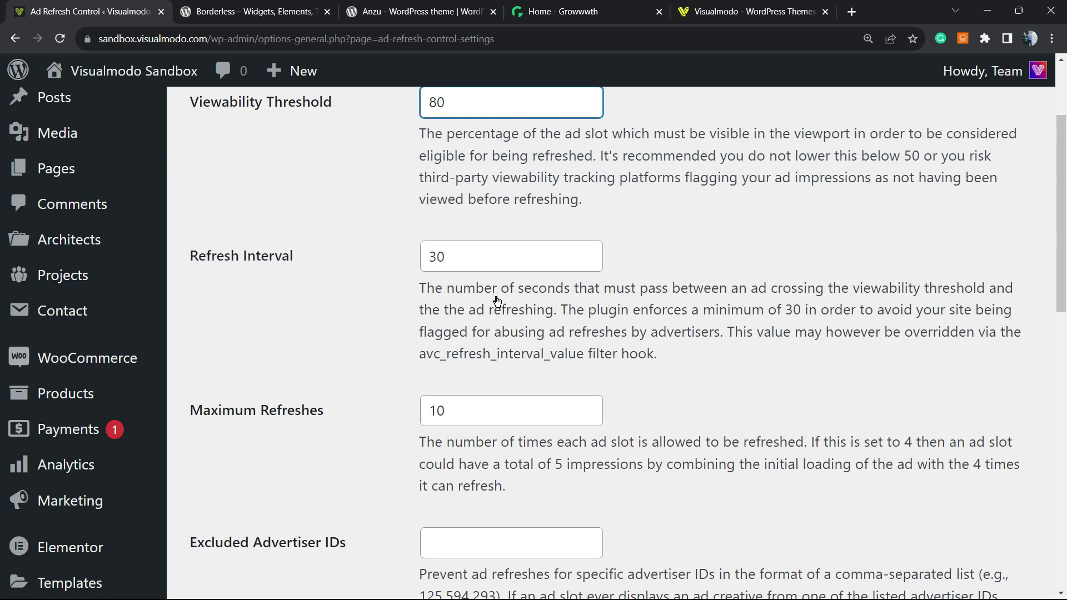
Leave the Refresh Interval at 30 seconds
double_click(475, 265)
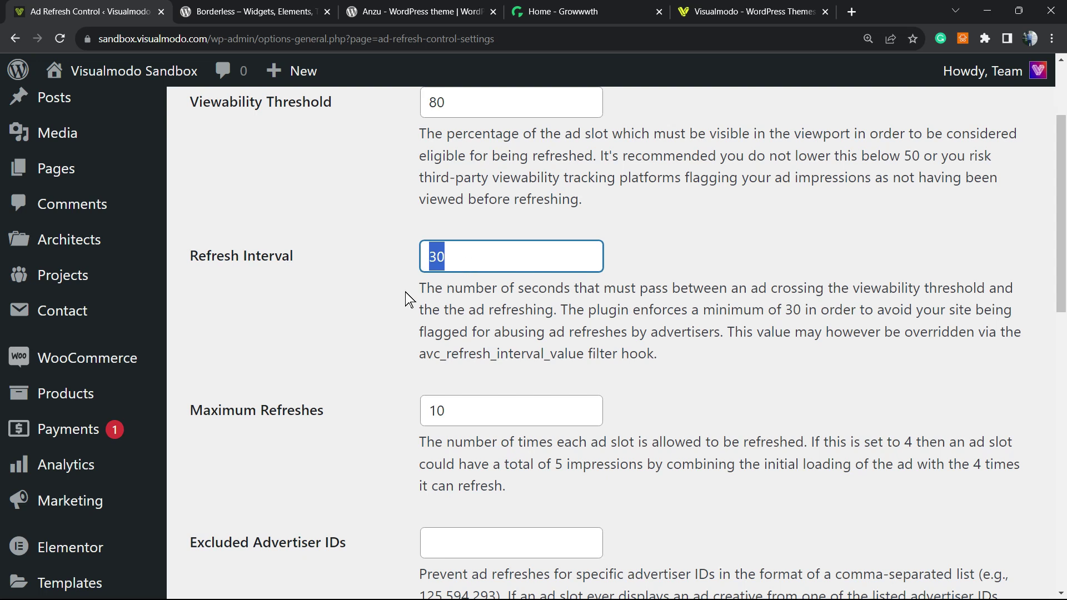
double_click(458, 258)
click(458, 258)
scroll(333, 281, down, 2)
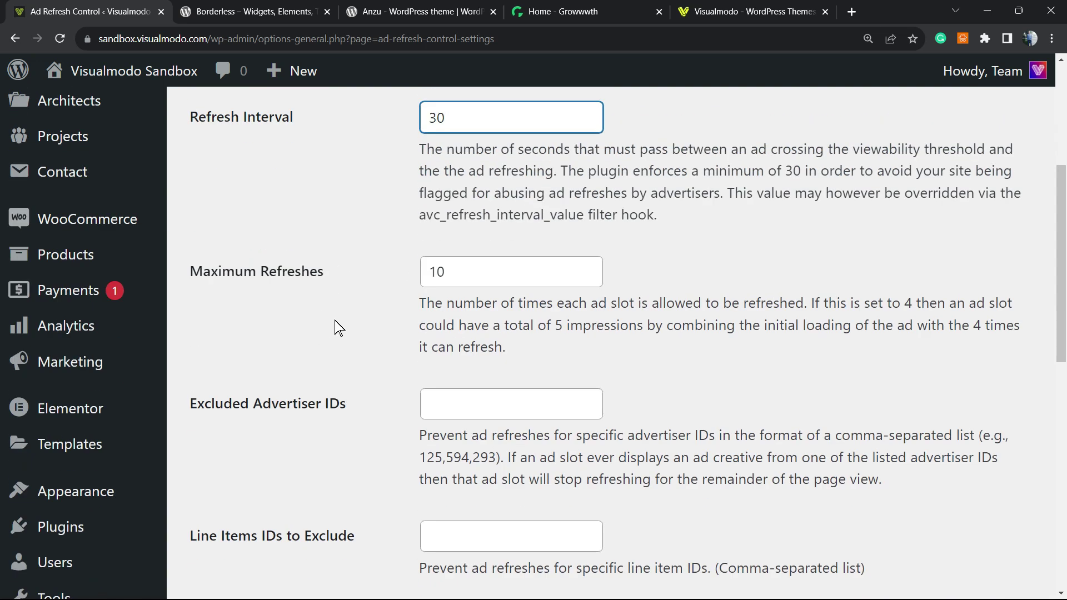
Change Maximum Refreshes from 10 to 4
double_click(510, 278)
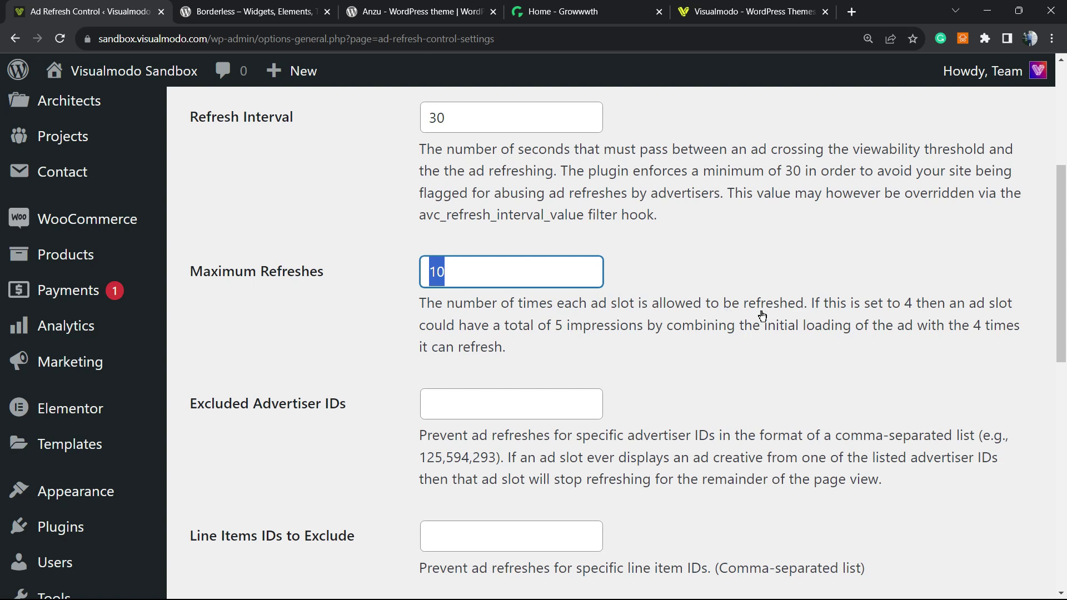
click(515, 267)
double_click(515, 267)
text(5)
double_click(479, 277)
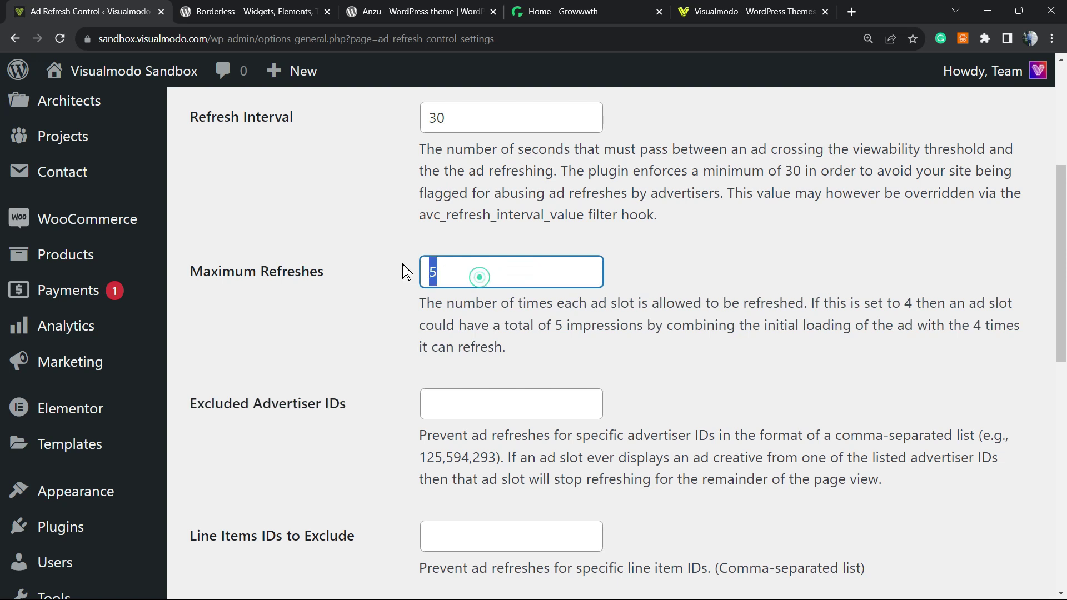
text(4)
click(357, 245)
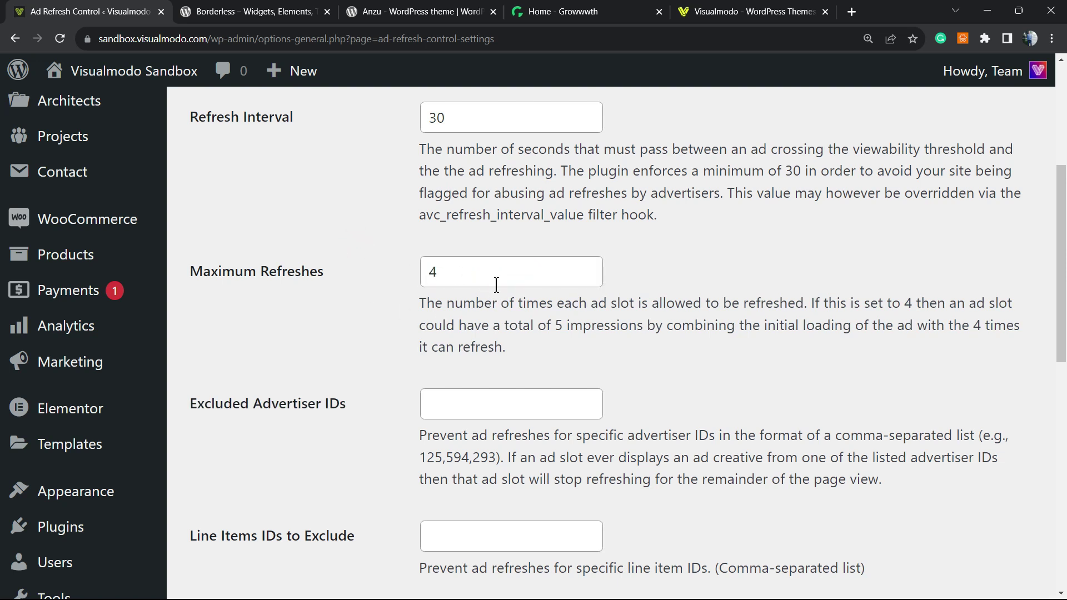
scroll(394, 300, down, 2)
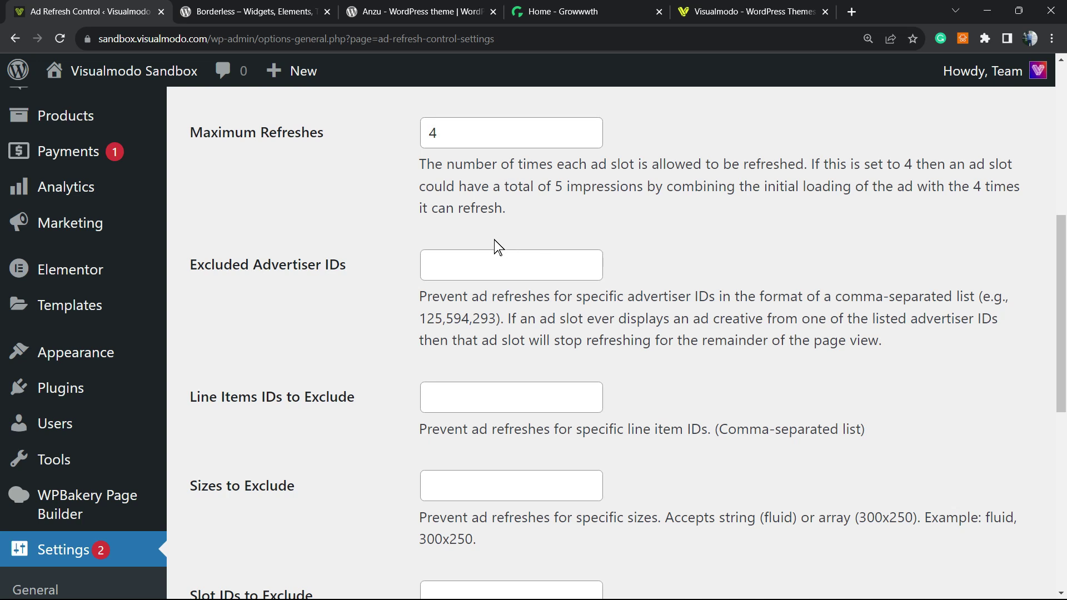
Look over the exclusion fields, then save the settings and confirm the 'Settings saved.' notice
click(498, 270)
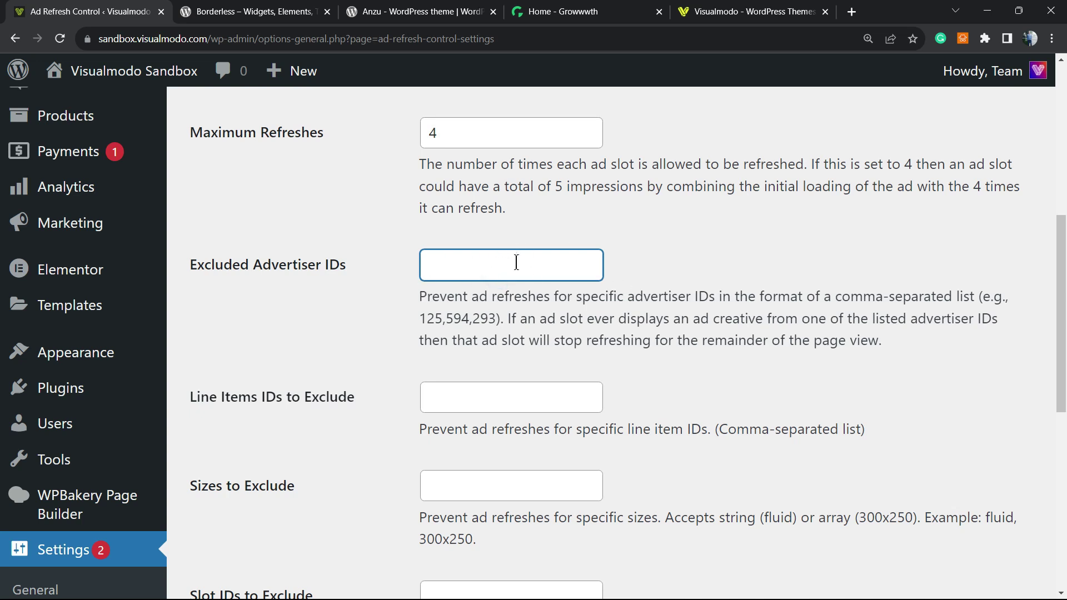
click(516, 262)
scroll(400, 290, down, 2)
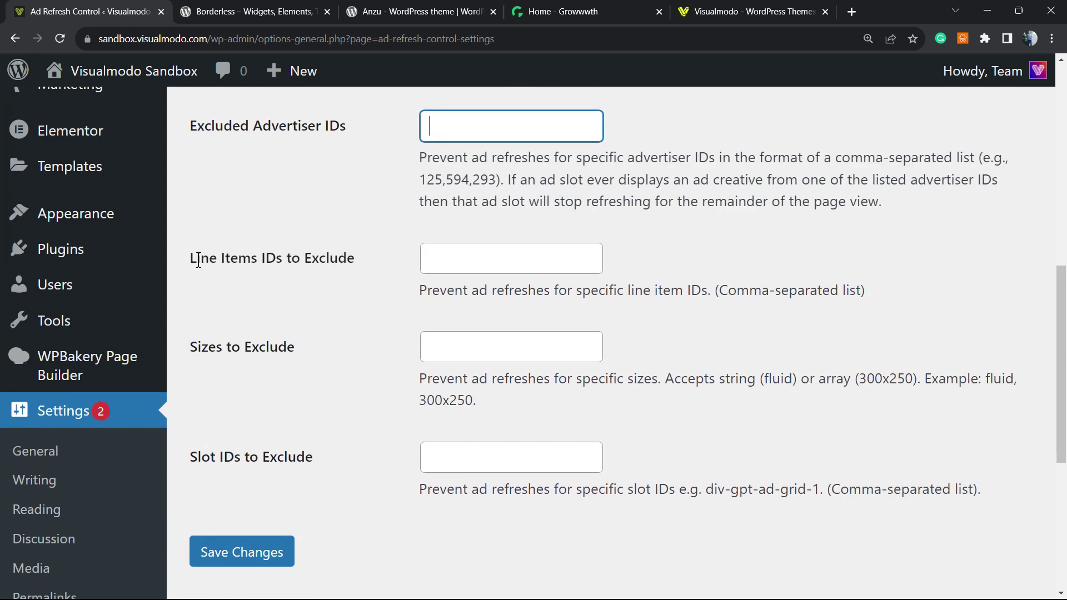
triple_click(334, 258)
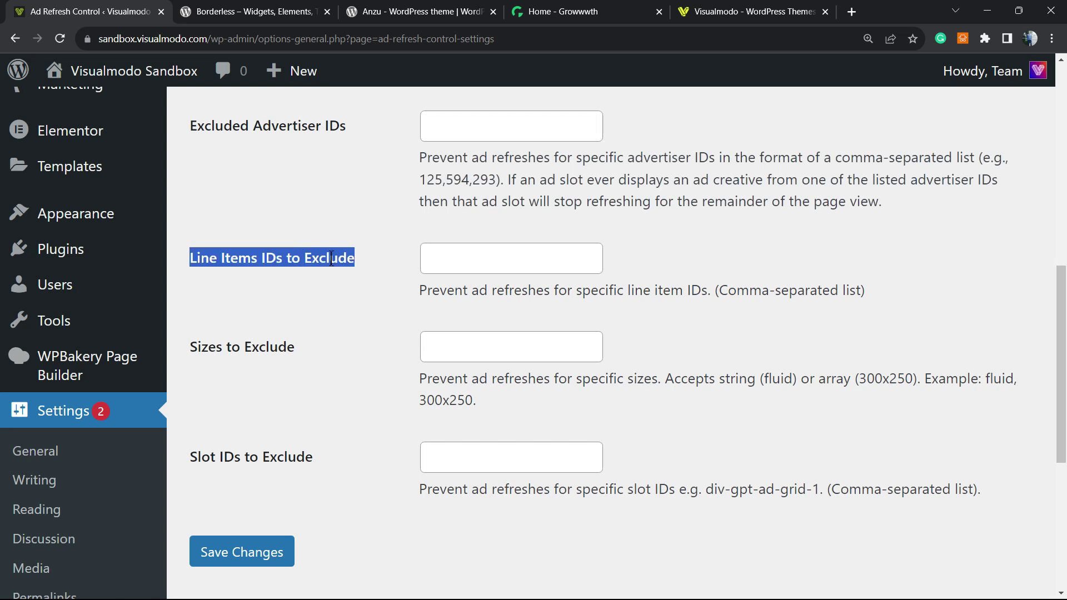
triple_click(245, 346)
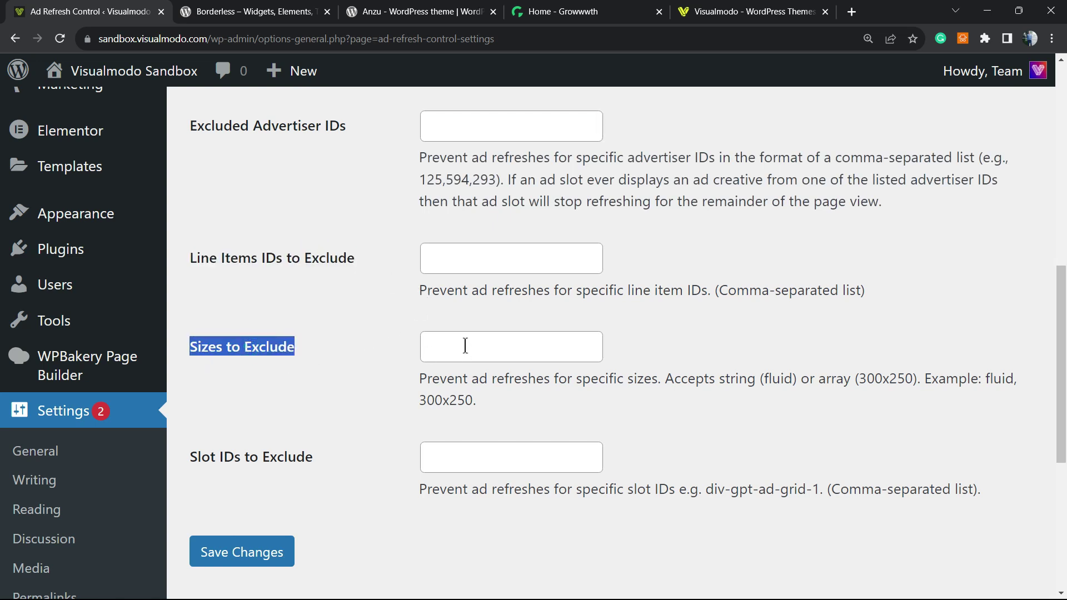
scroll(351, 353, down, 2)
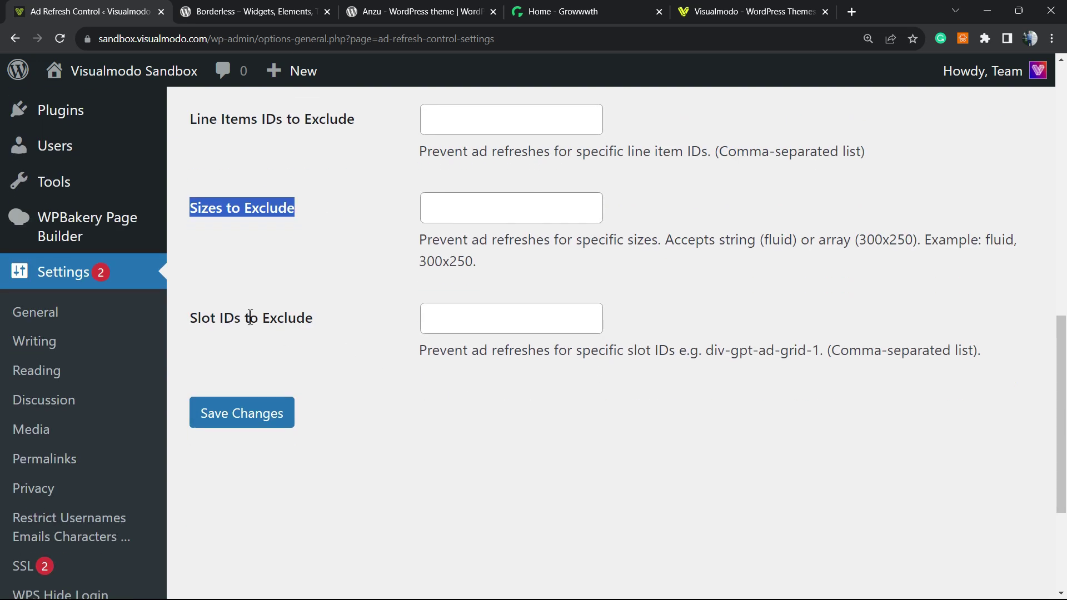
click(290, 408)
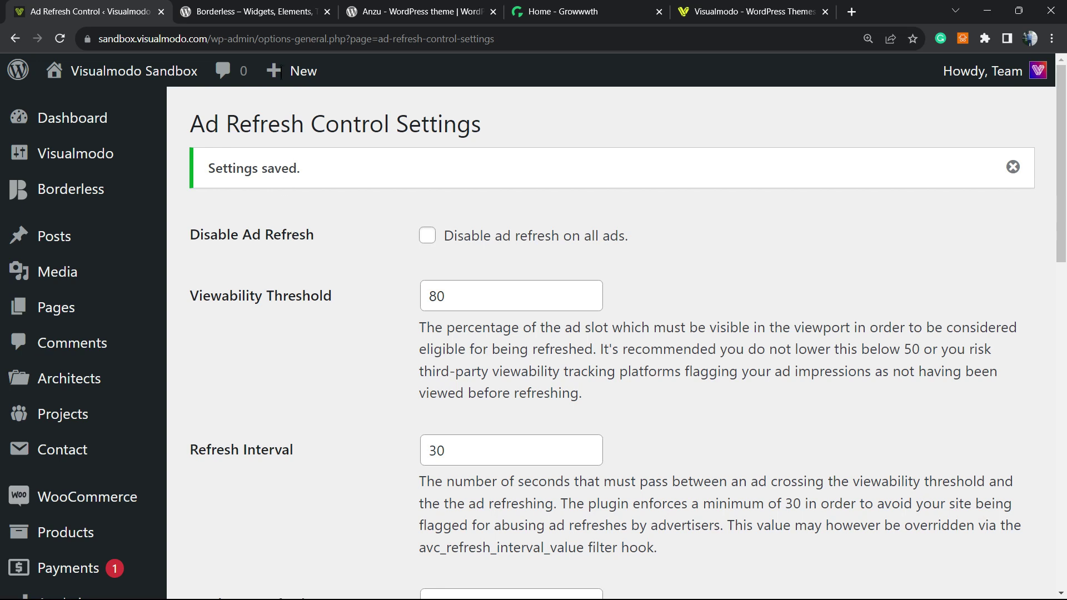
View the Borderless Widgets plugin page and the Anzu theme page
click(278, 12)
double_click(303, 467)
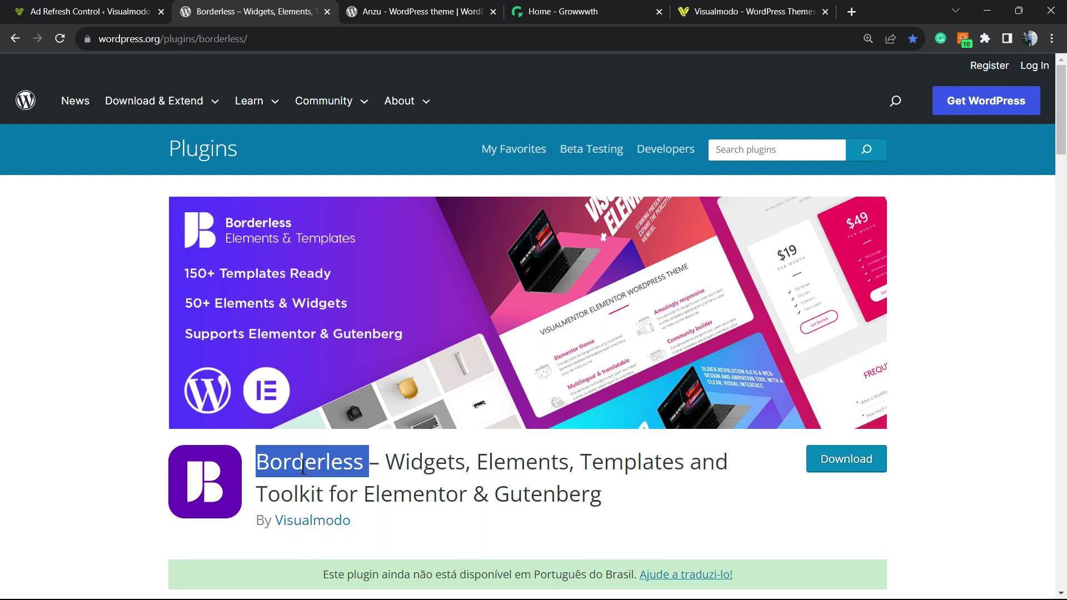
double_click(412, 467)
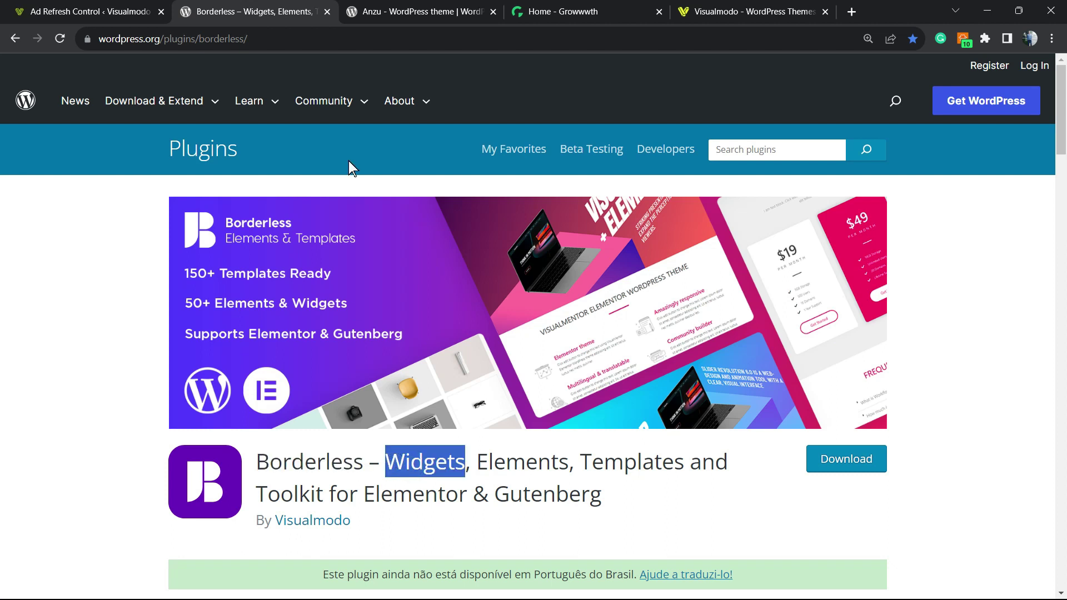
click(384, 14)
double_click(216, 319)
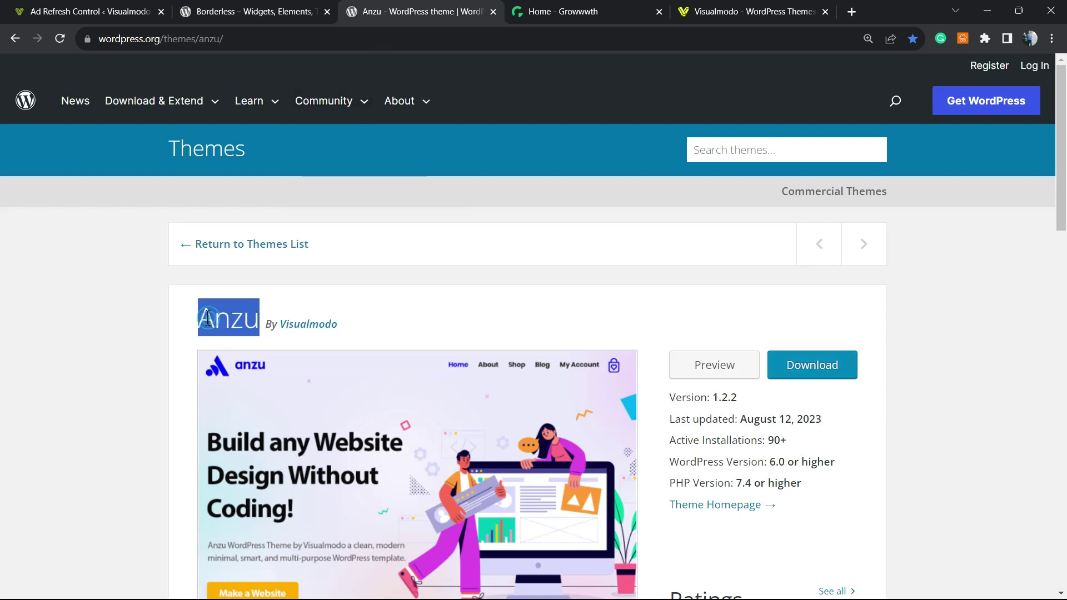
Move to the Growwwth guest posting site and scroll its home page
key(ctrl+Tab)
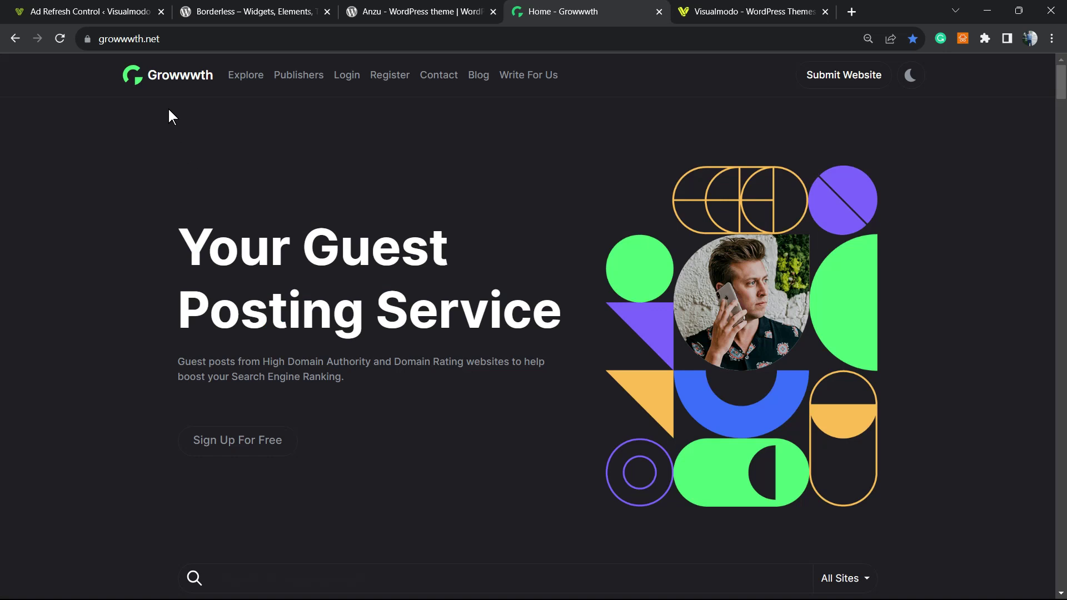
click(124, 39)
click(136, 158)
scroll(399, 276, down, 5)
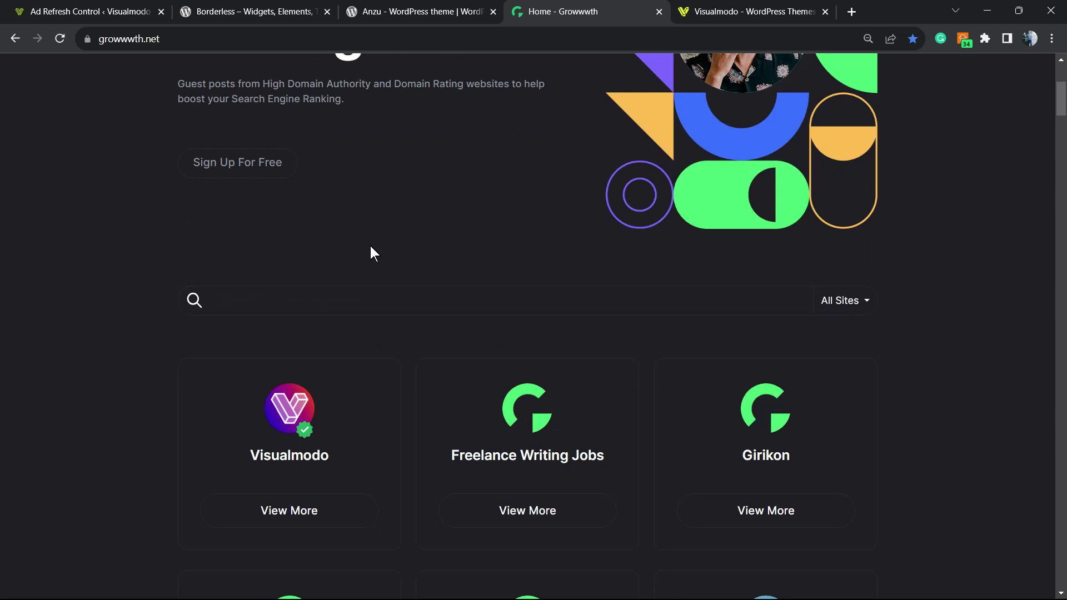
scroll(369, 245, down, 3)
scroll(369, 244, up, 8)
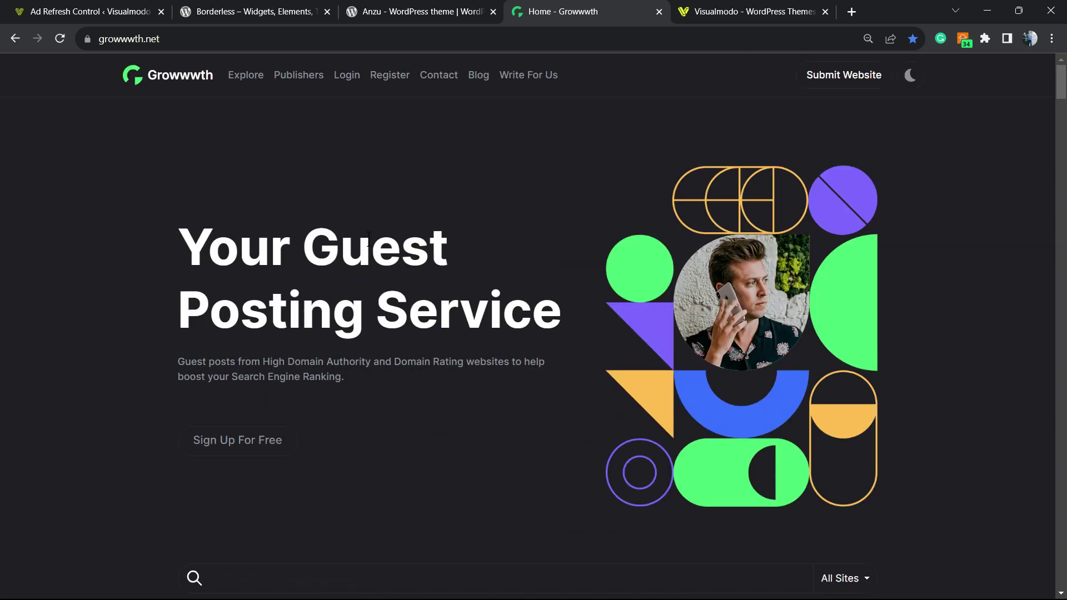
Switch to the Visualmodo site and open its Templates Library
click(722, 11)
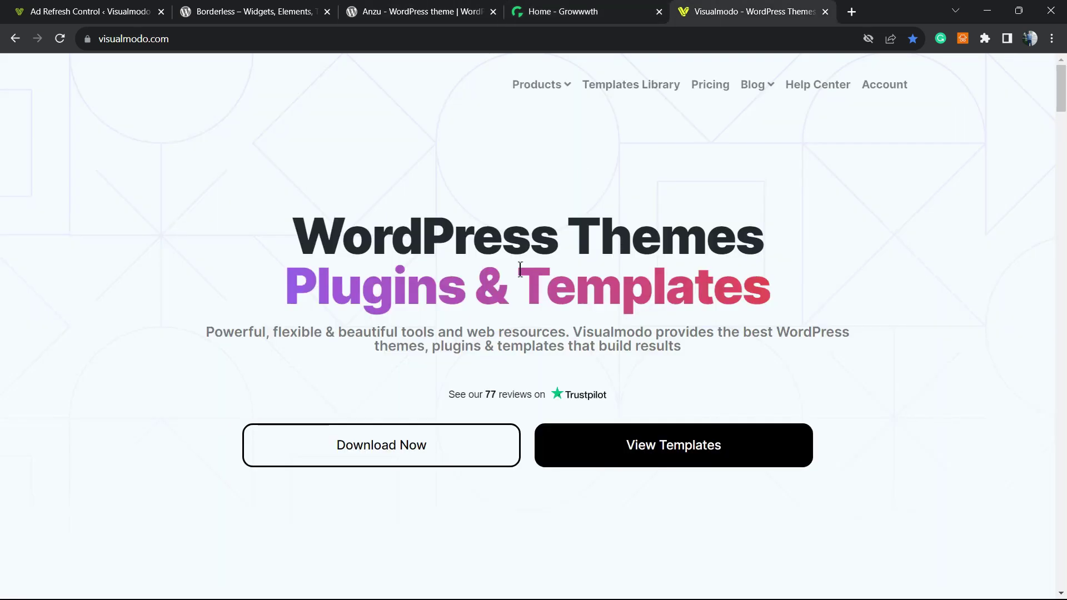
triple_click(457, 334)
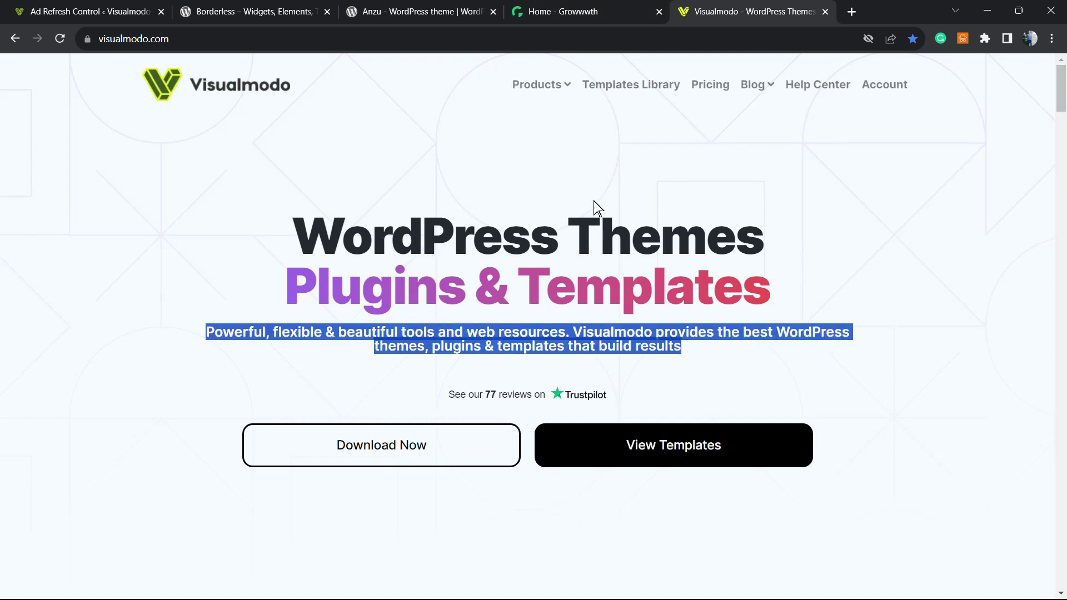
click(632, 86)
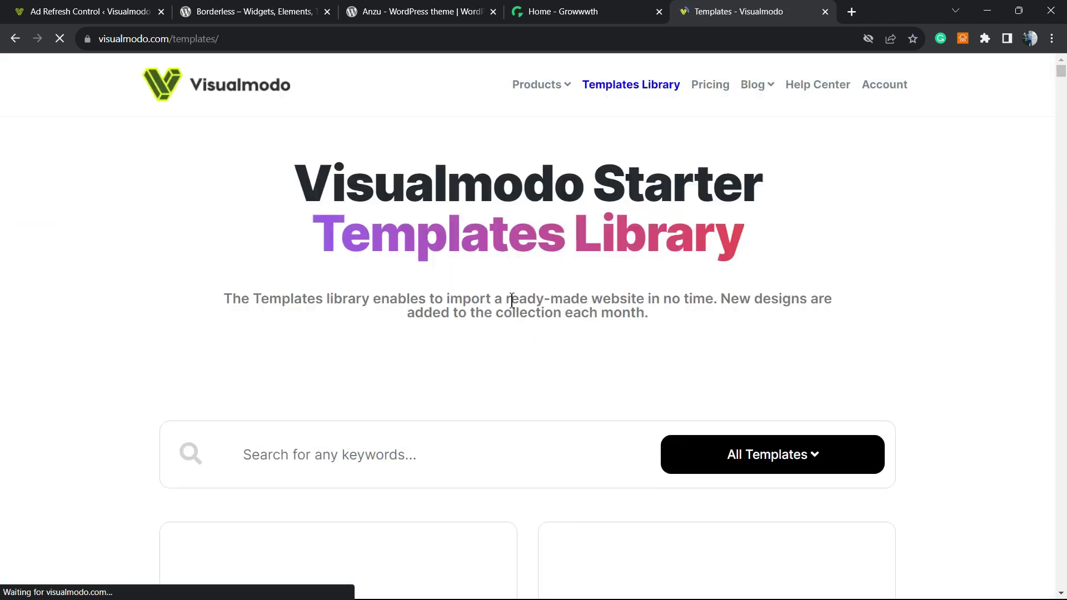
Scroll through the template cards, such as Travel Agency and Book Author Store
scroll(512, 301, down, 5)
scroll(526, 319, down, 10)
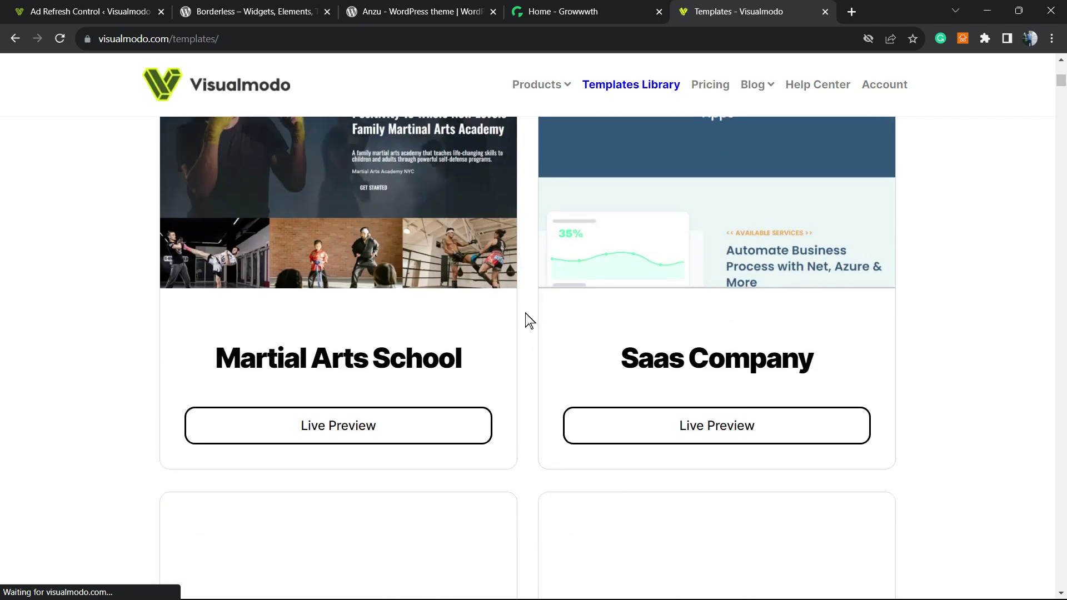
scroll(526, 319, down, 15)
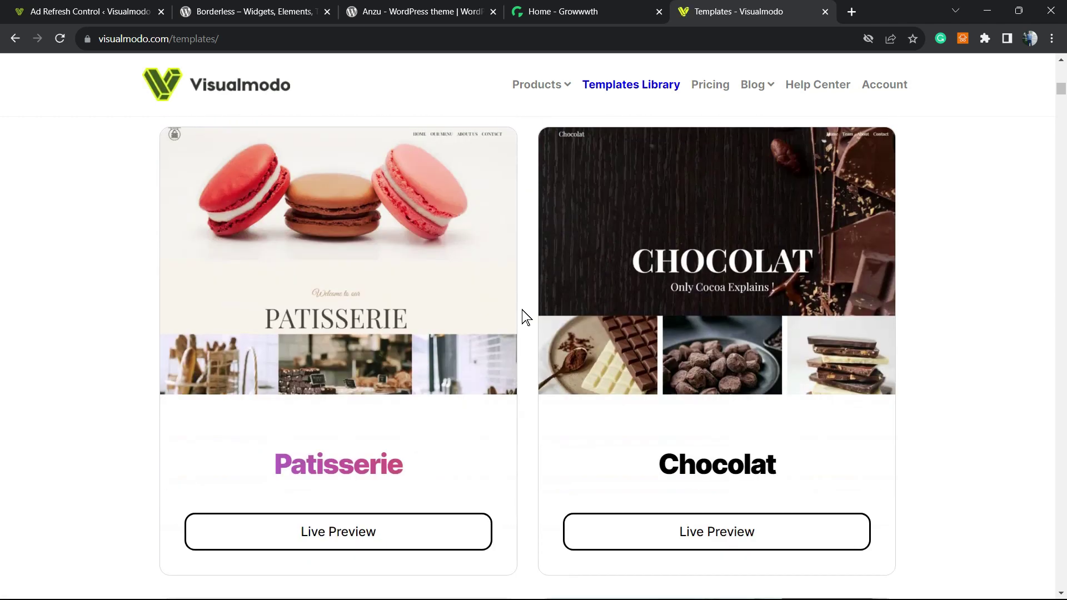
scroll(526, 319, down, 15)
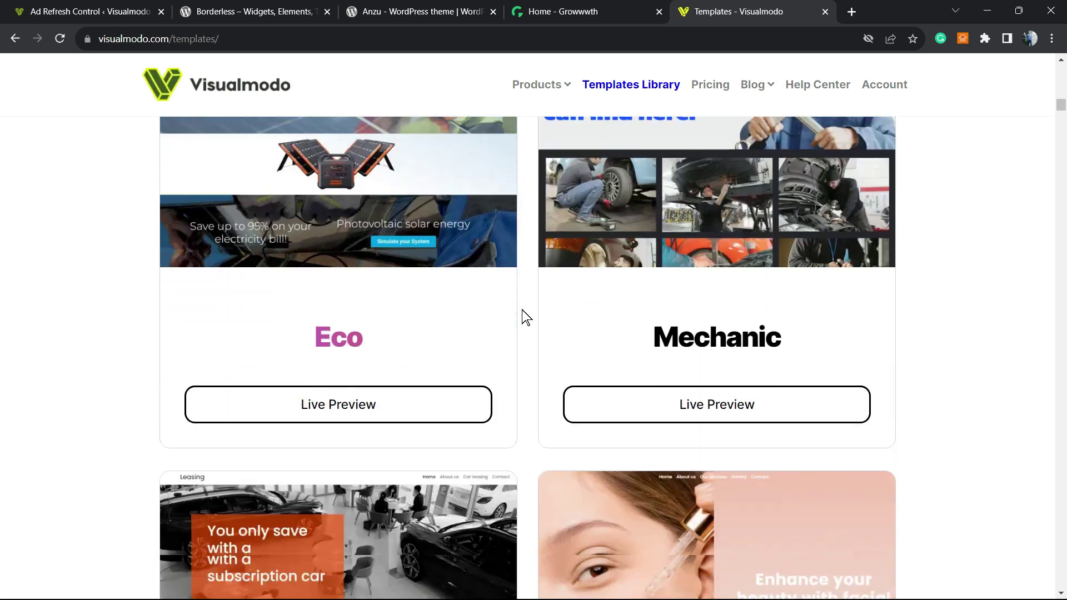
scroll(527, 319, down, 15)
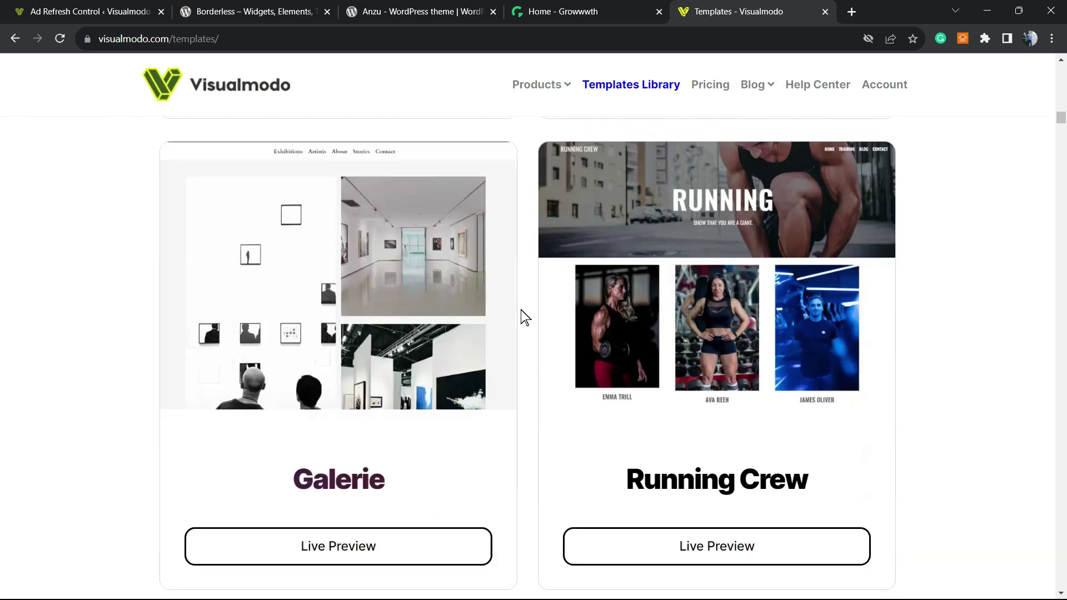
scroll(525, 318, down, 15)
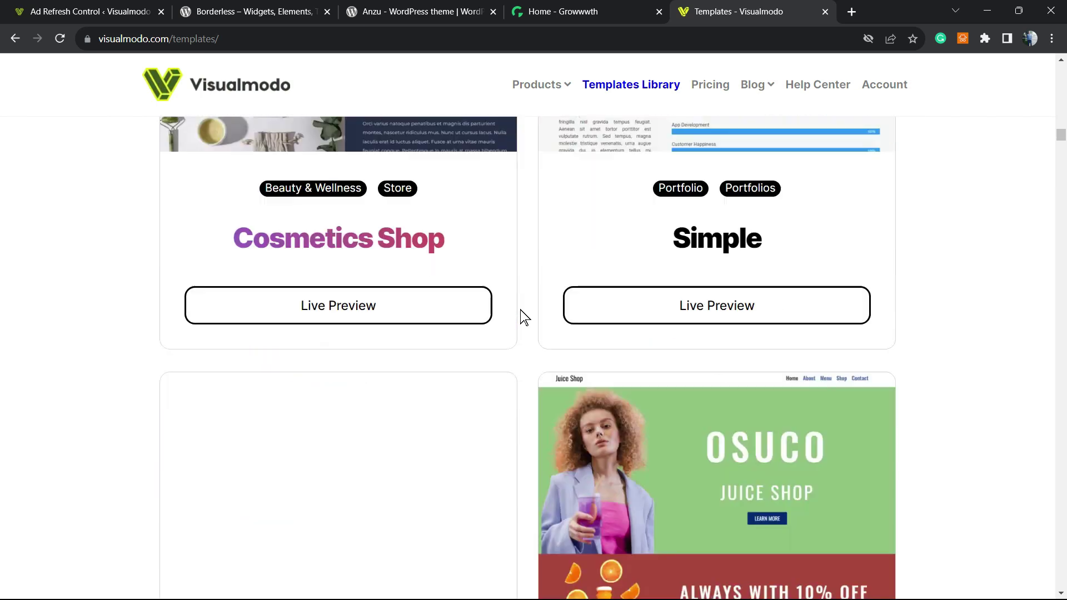
scroll(526, 318, down, 15)
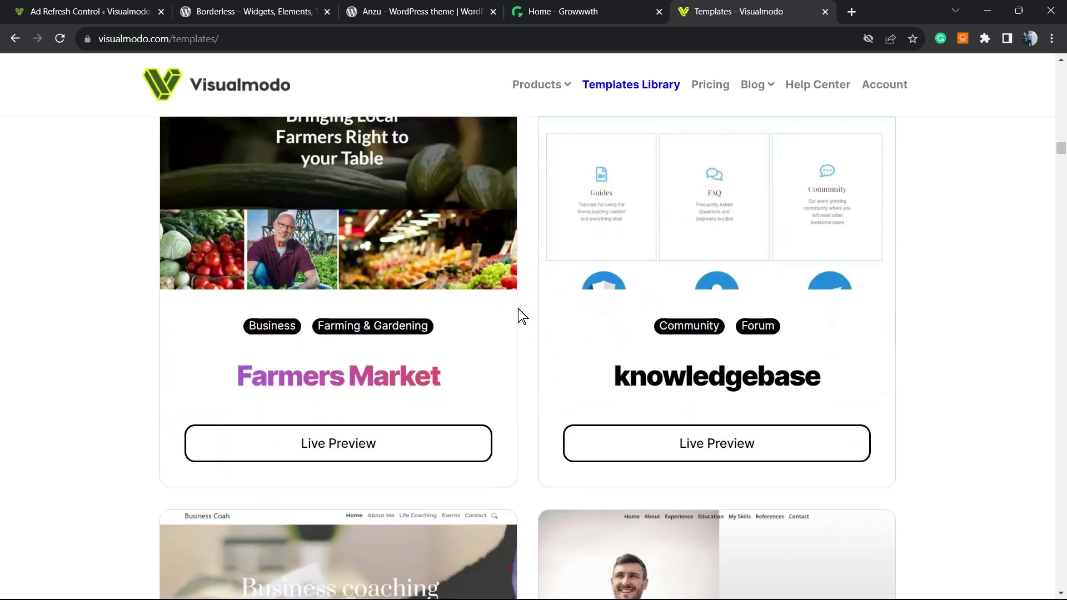
scroll(522, 317, down, 15)
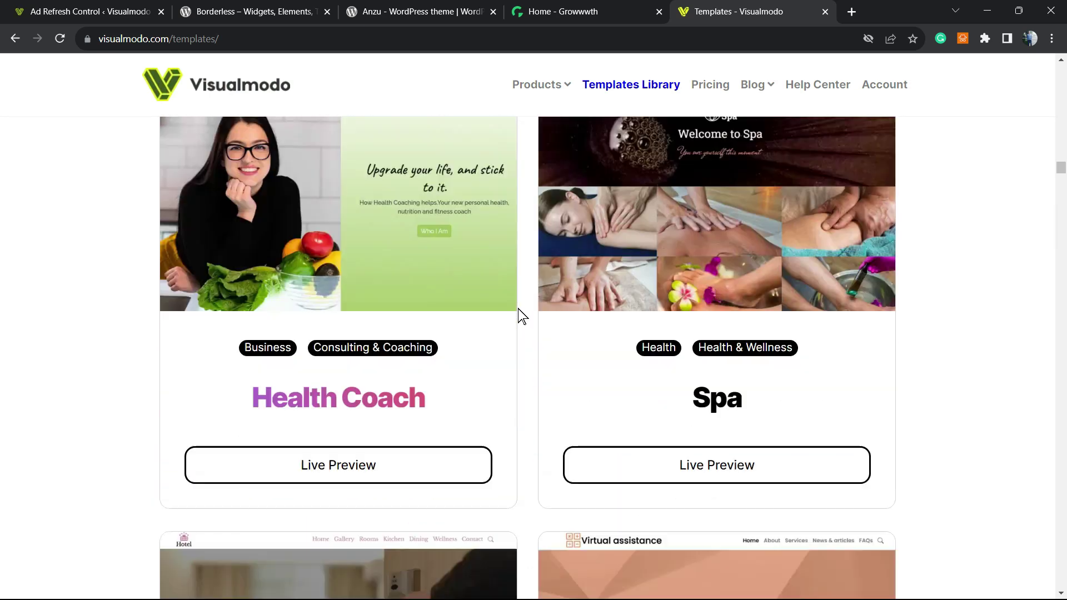
scroll(523, 316, down, 5)
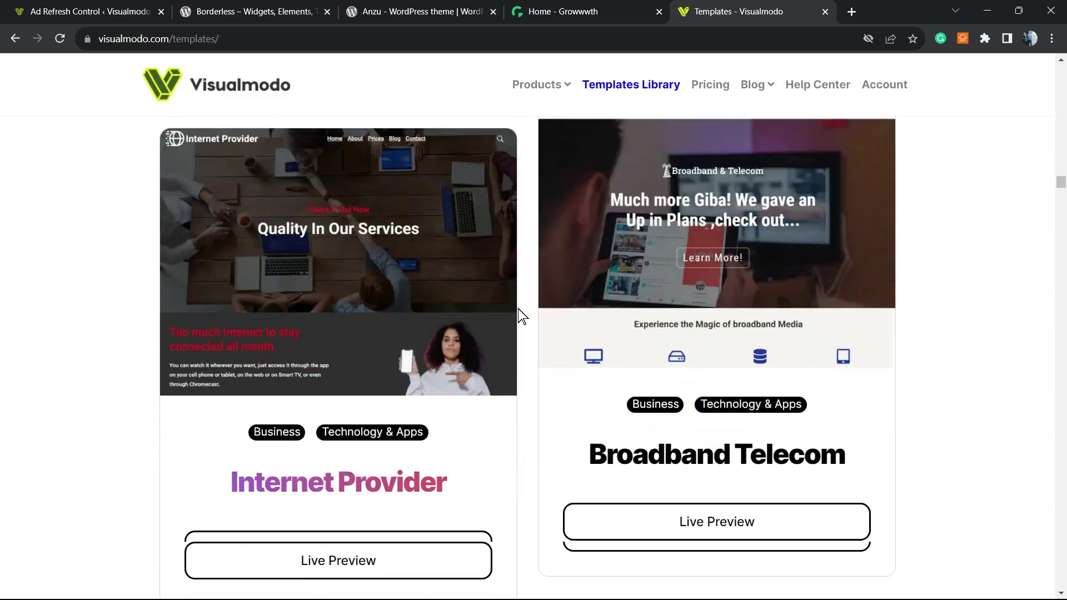
scroll(522, 317, down, 5)
scroll(523, 317, down, 5)
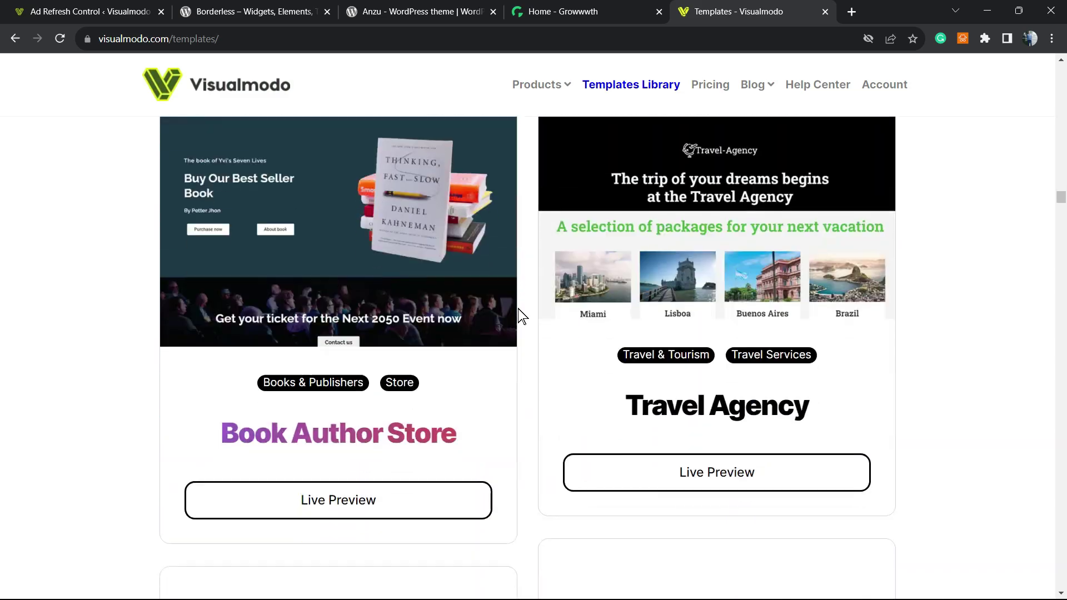